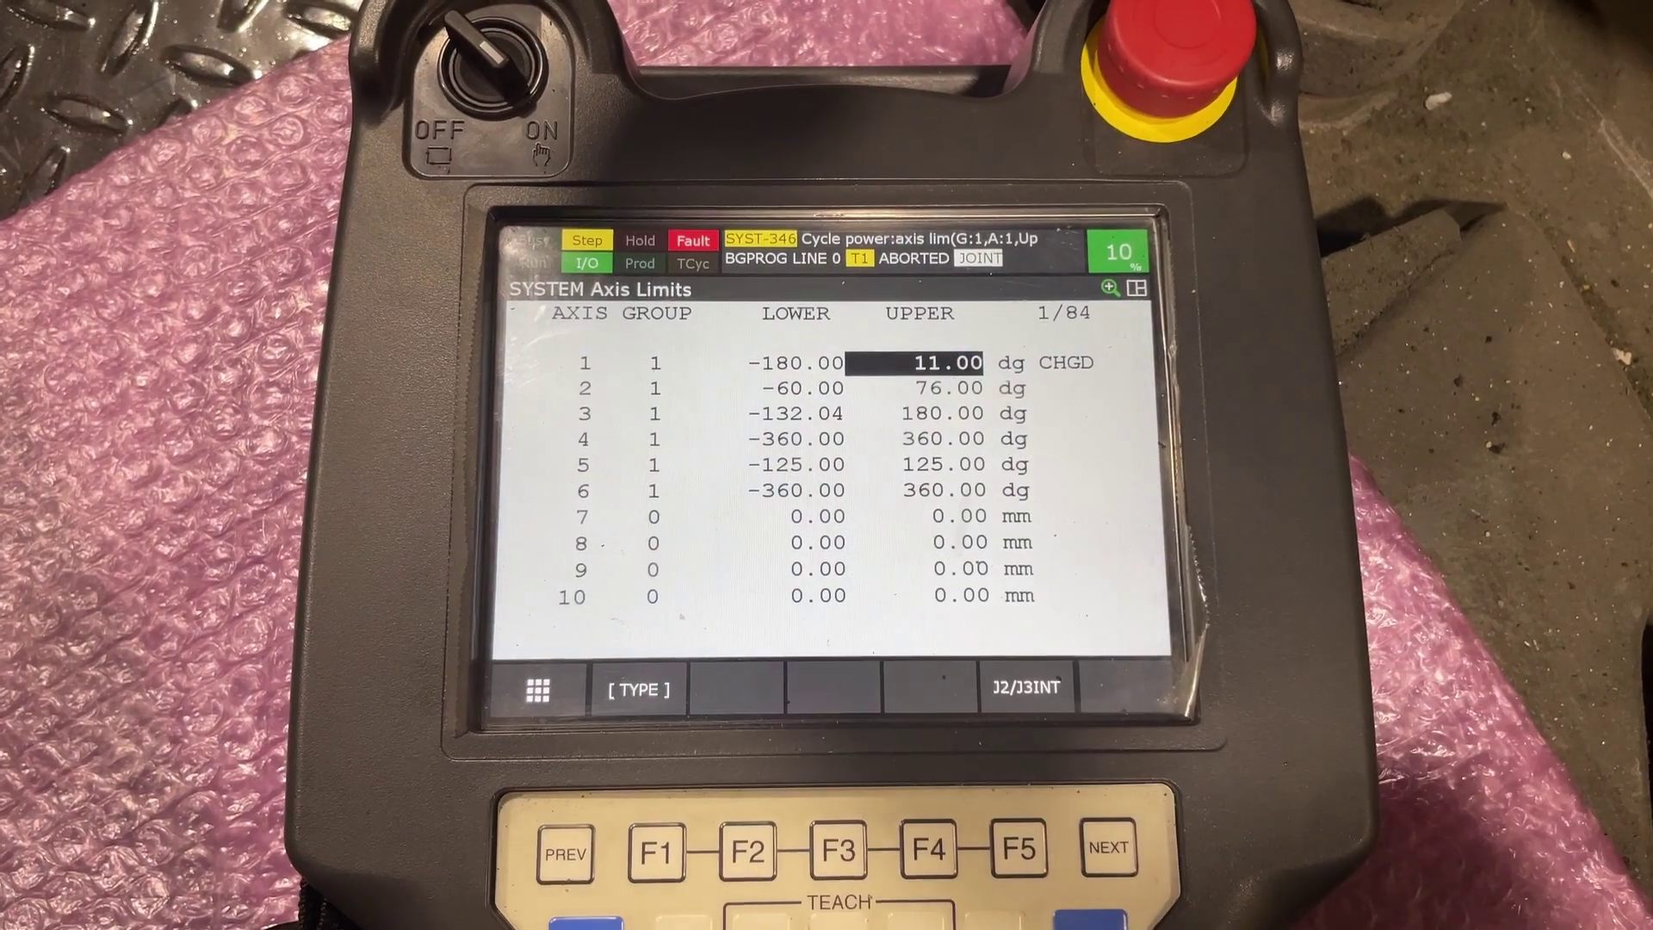
# - Select 8 CYCLE POWER from the FCTN menu's second page to reach its confirmation
pyautogui.press('F10')
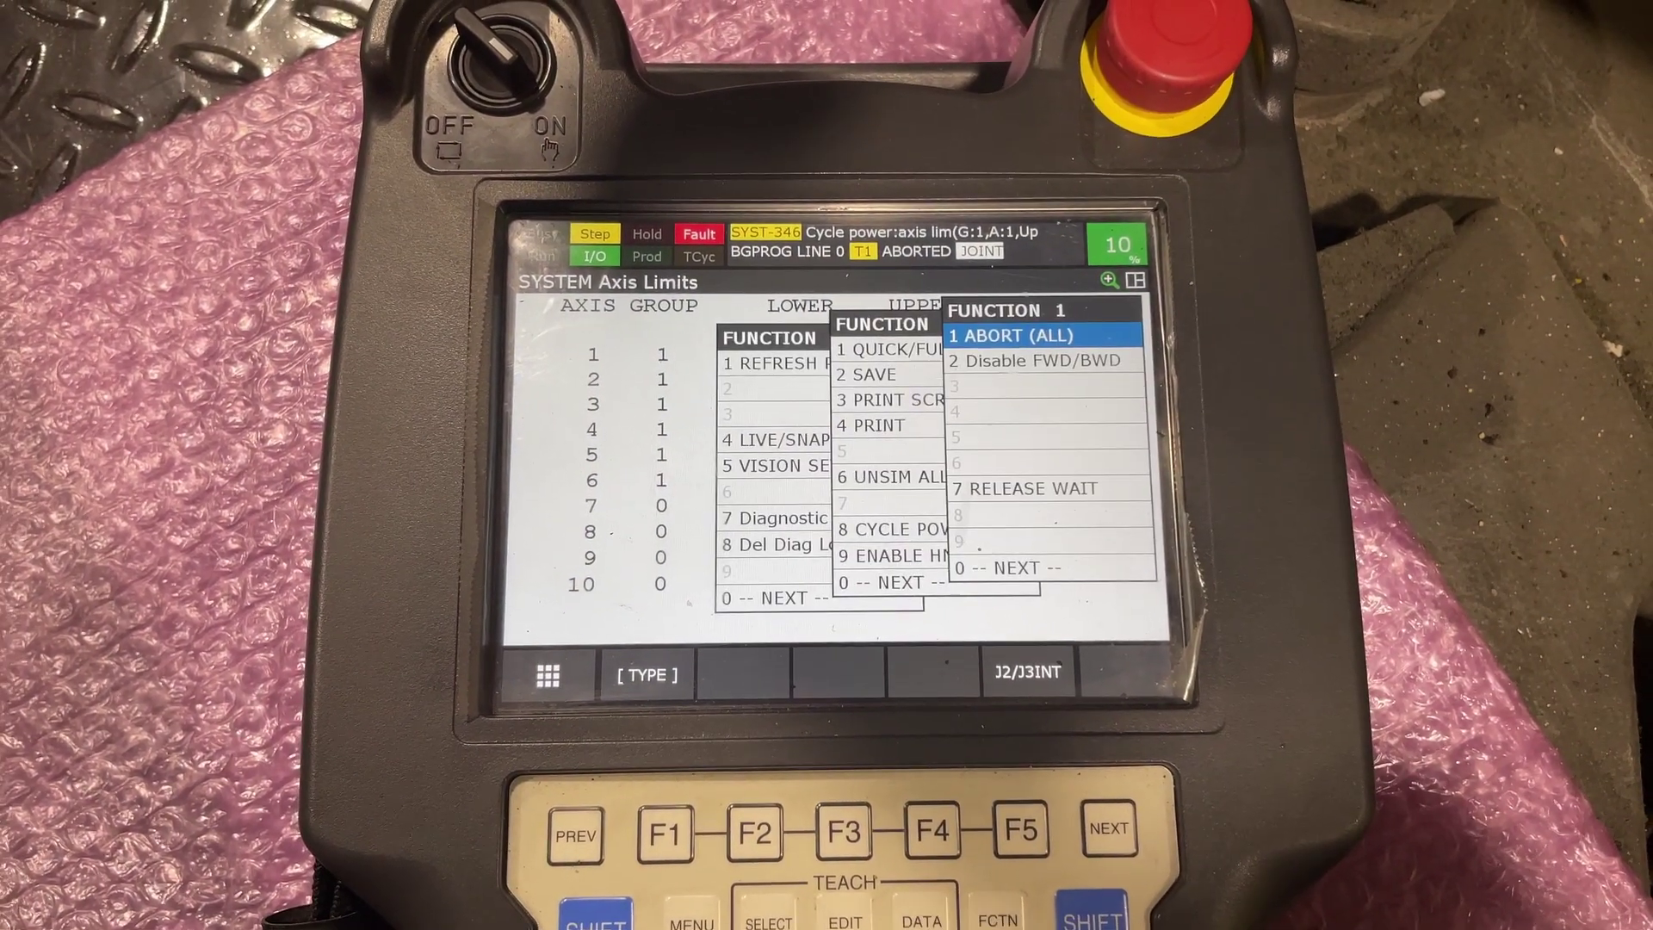
pyautogui.press('Down')
pyautogui.press('Down')
pyautogui.press('Down')
pyautogui.press('Down')
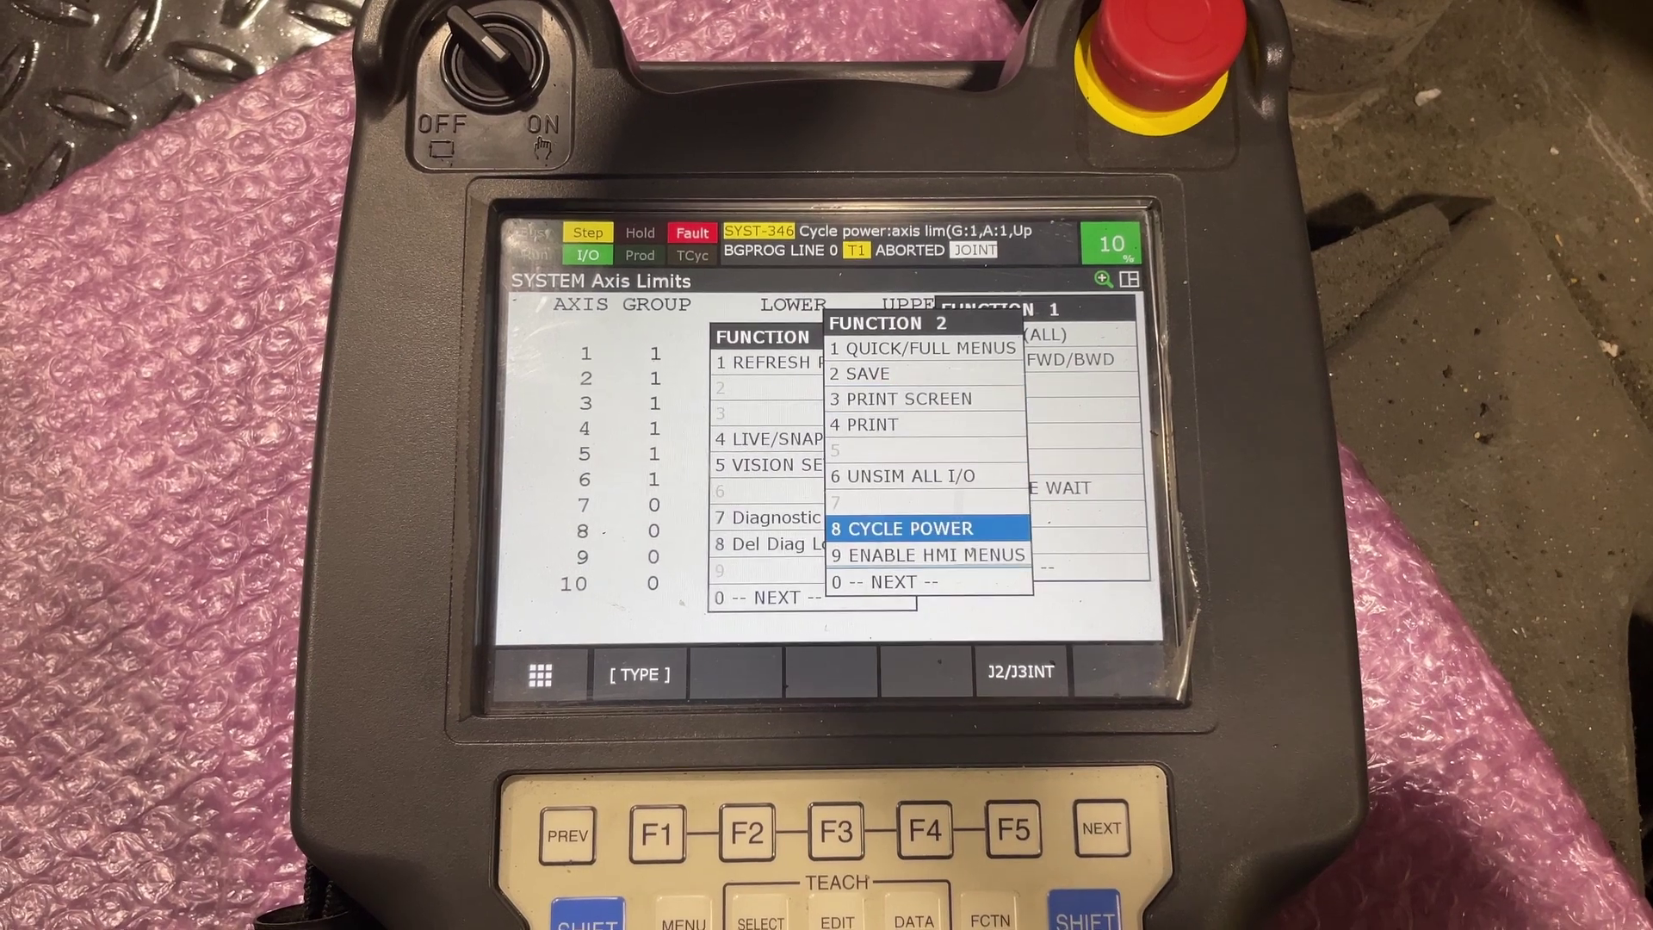
pyautogui.press('Down')
pyautogui.press('Up')
pyautogui.press('Return')
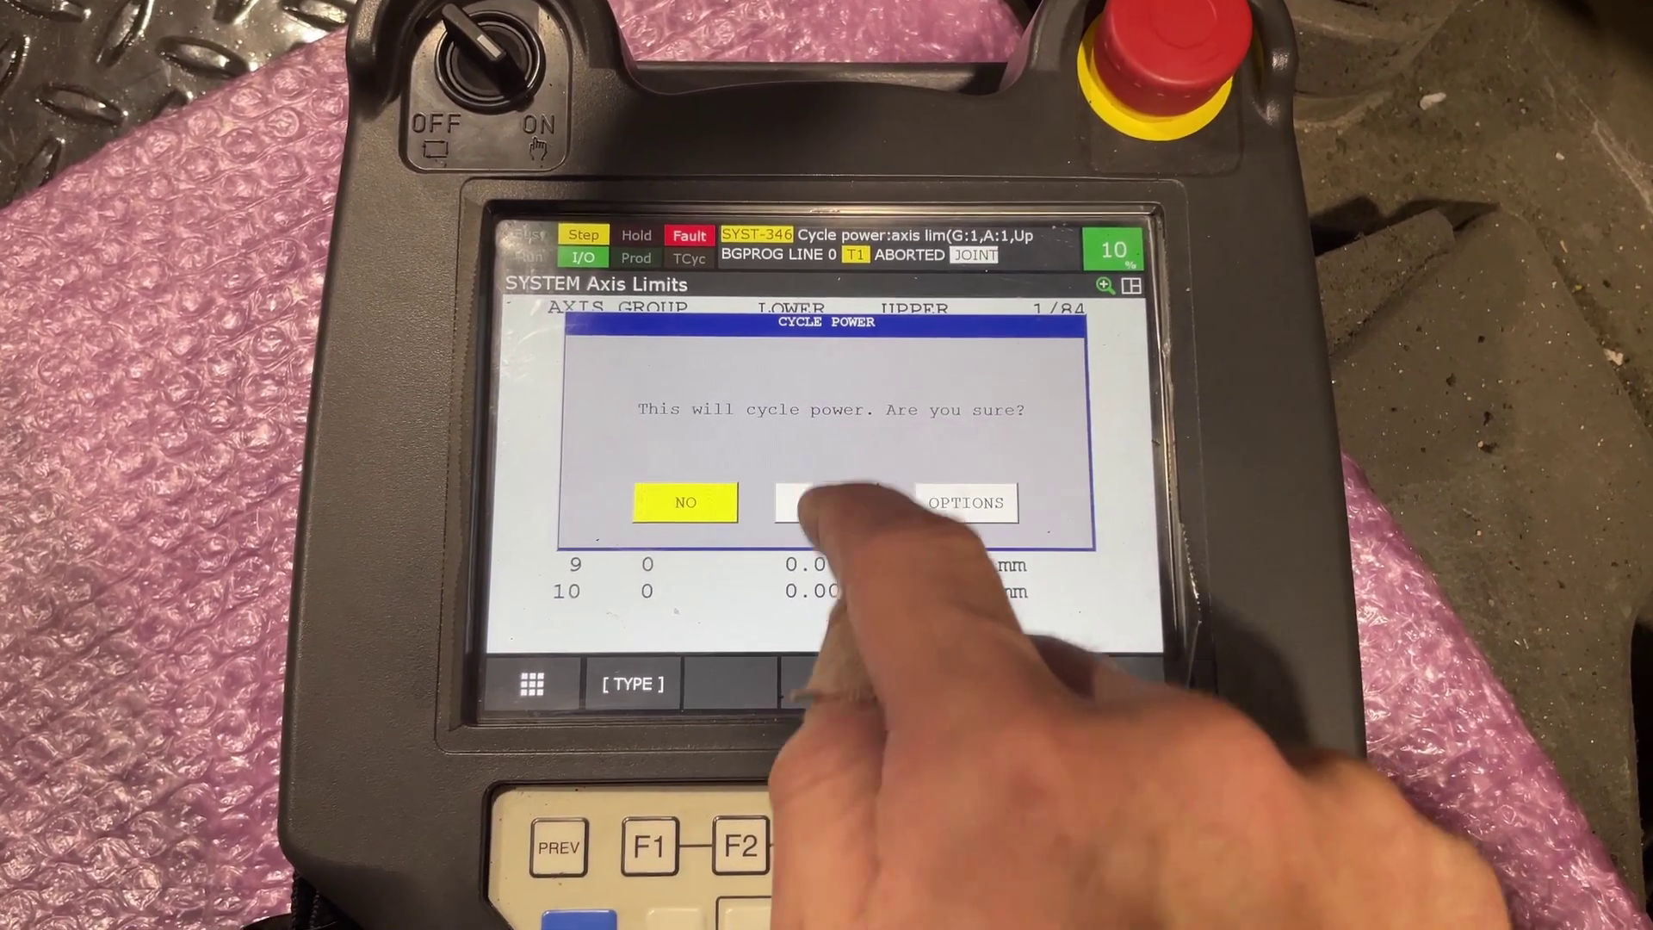
# - Answer YES to Cycle Power and let the controller reboot
pyautogui.click(830, 502)
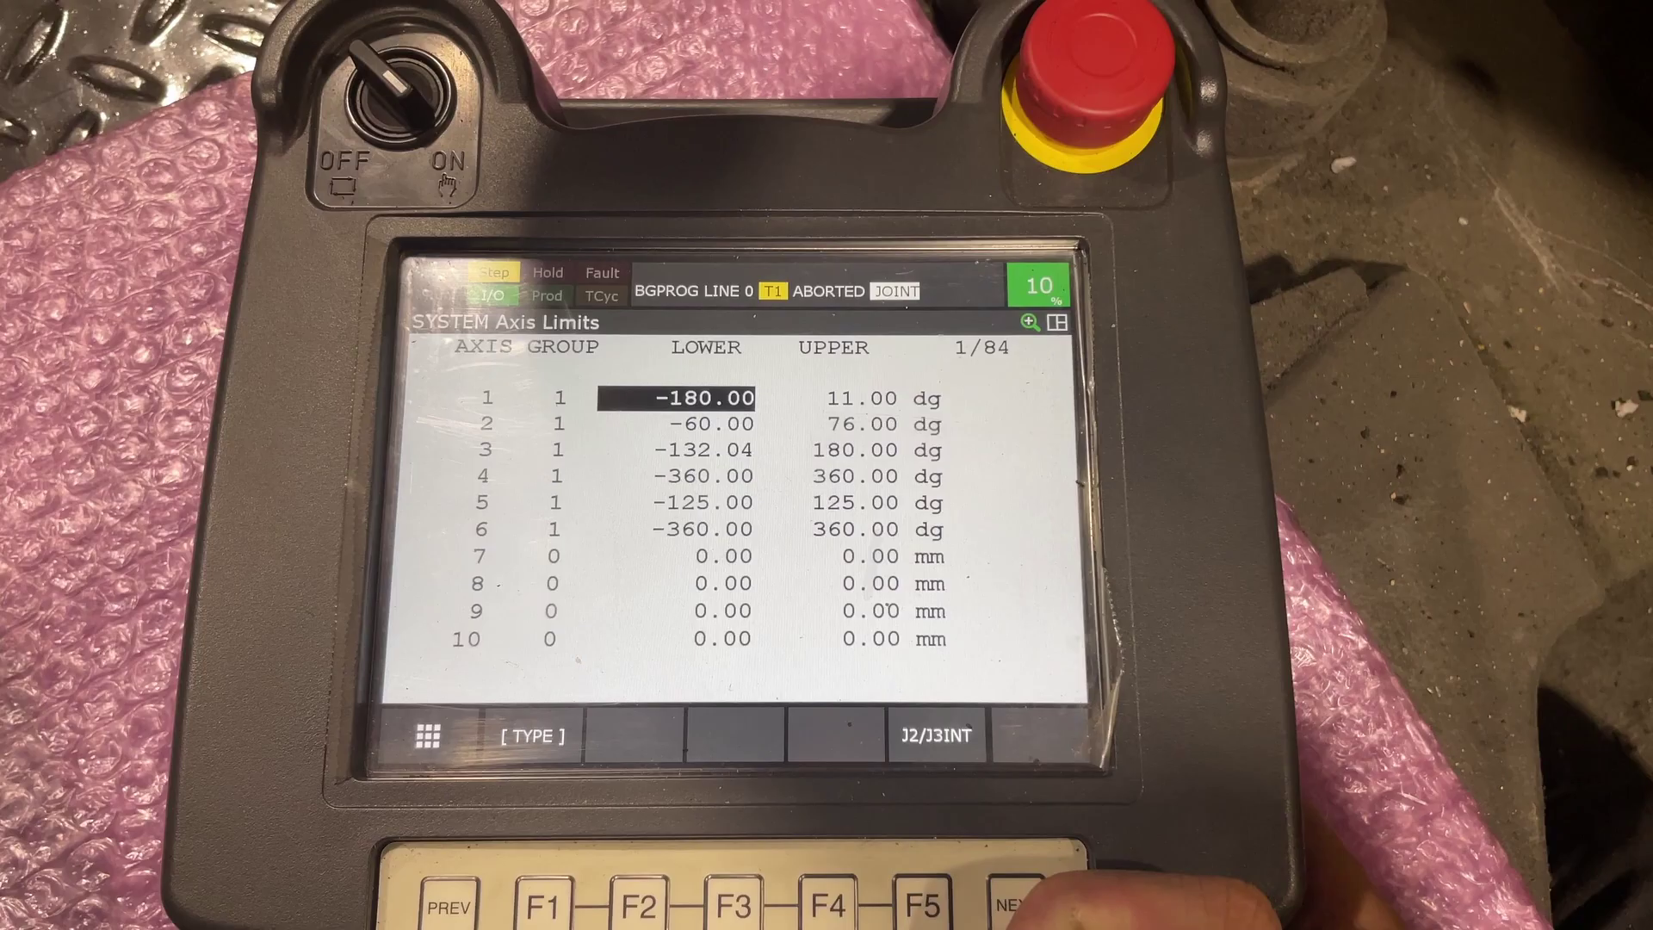
# - Show joint positions and jog J1 negative until MOTN-017 stops it near 11.775 degrees
pyautogui.press('POSN')
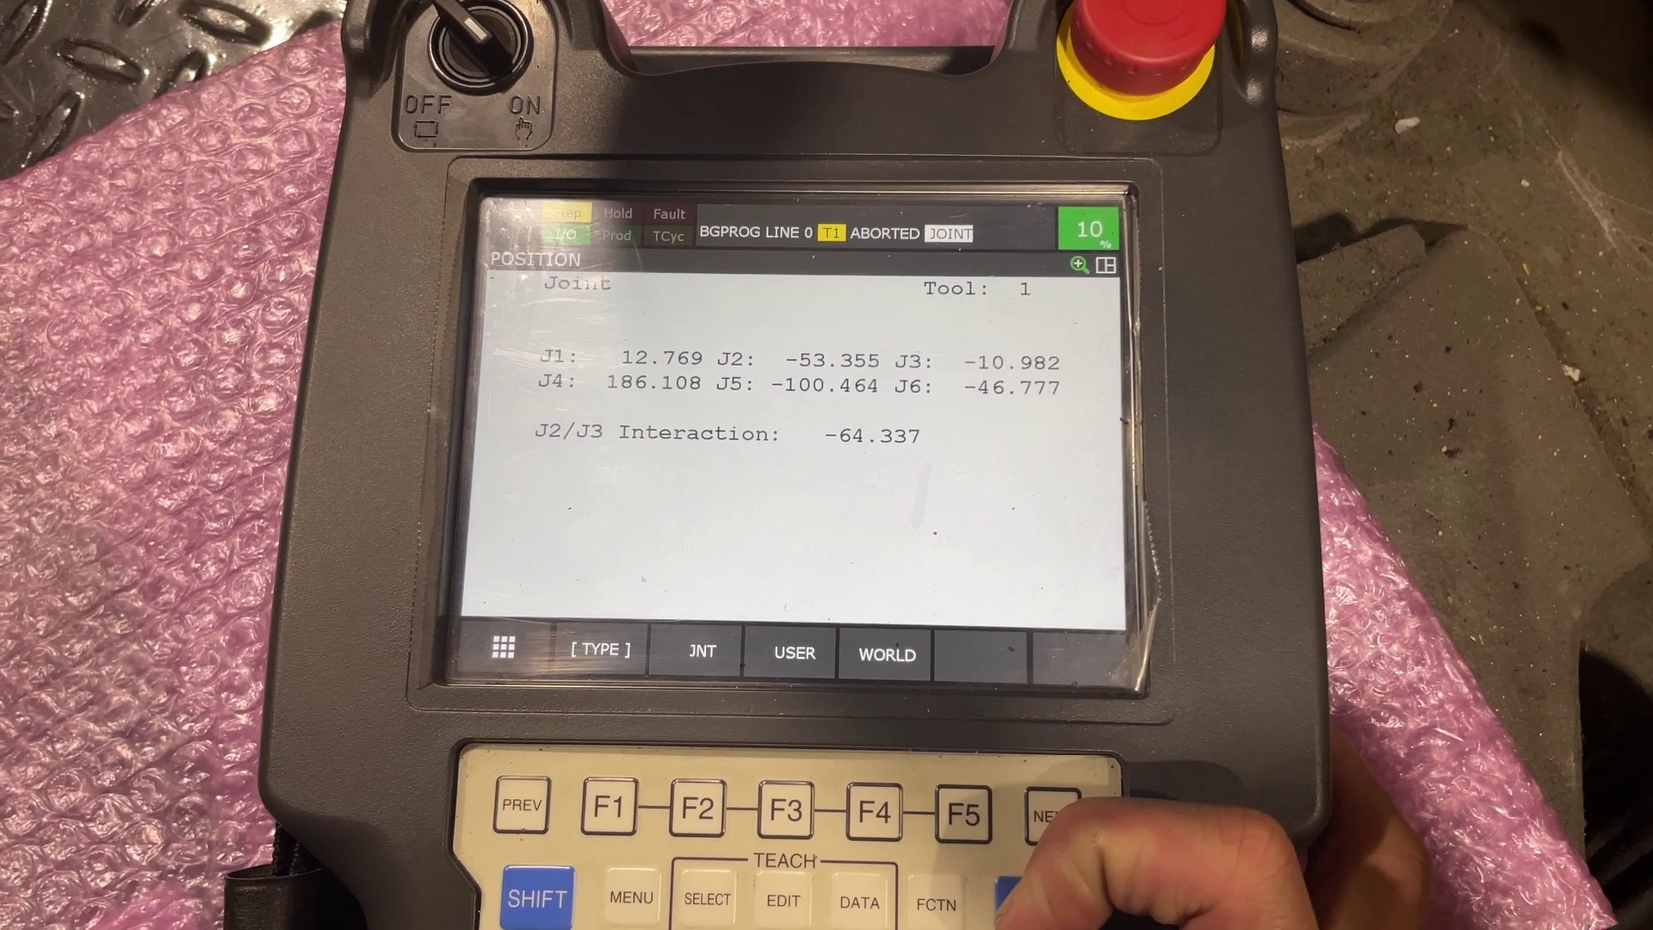
pyautogui.press('shift+-X')
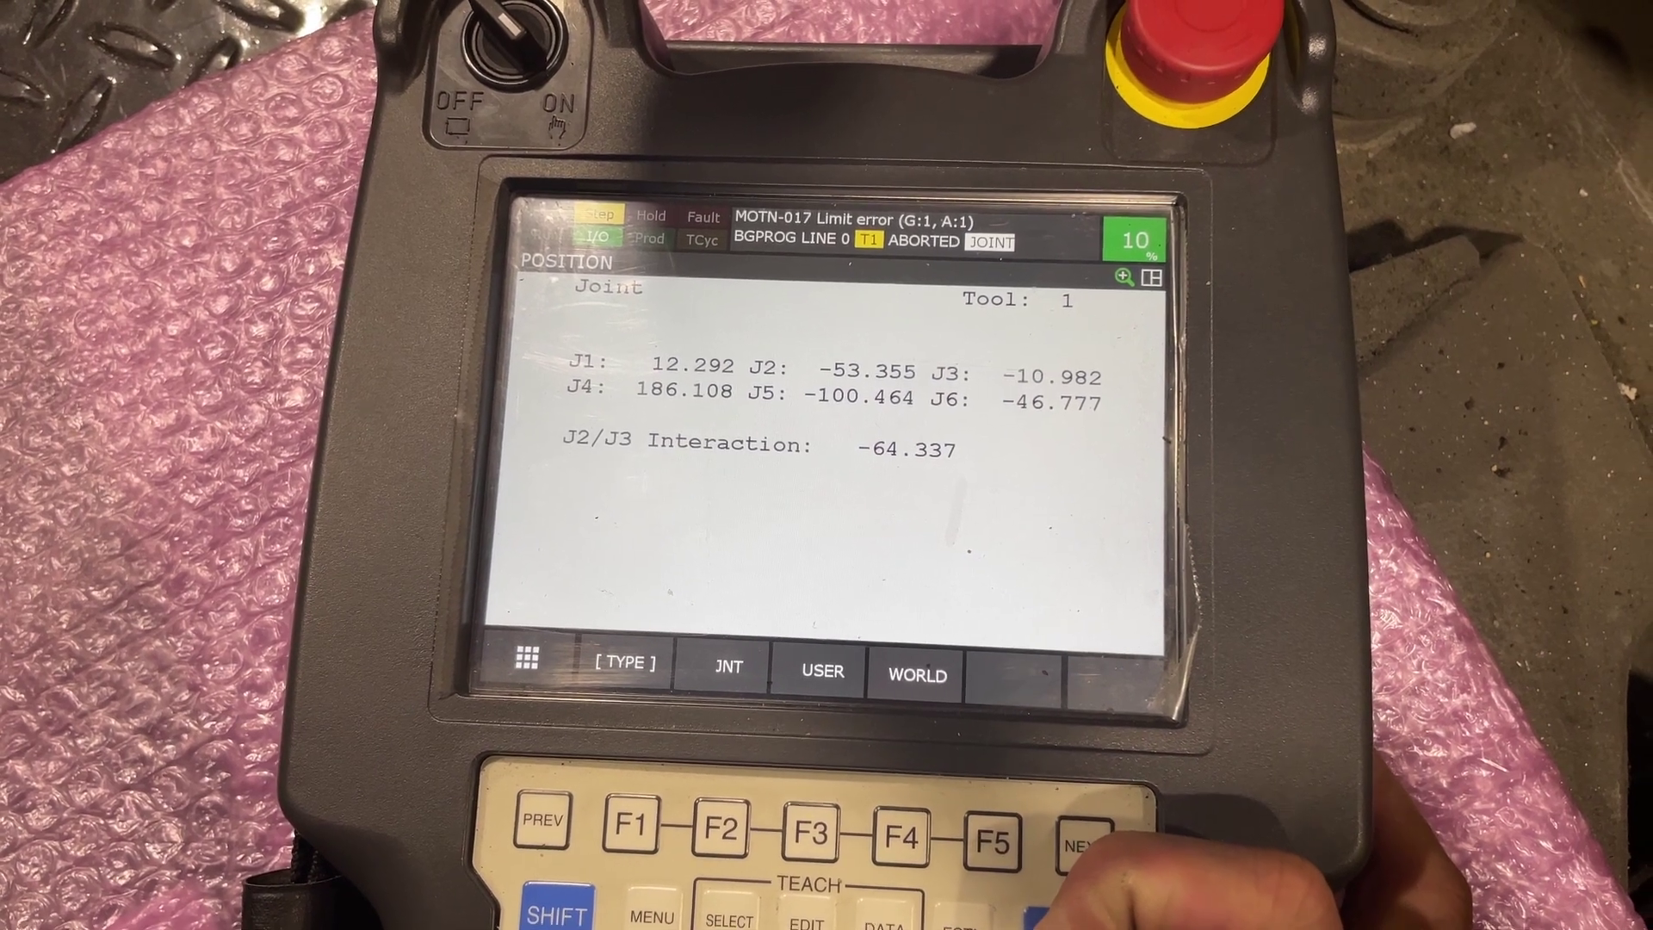
pyautogui.press('shift+-X')
pyautogui.press('shift+-X')
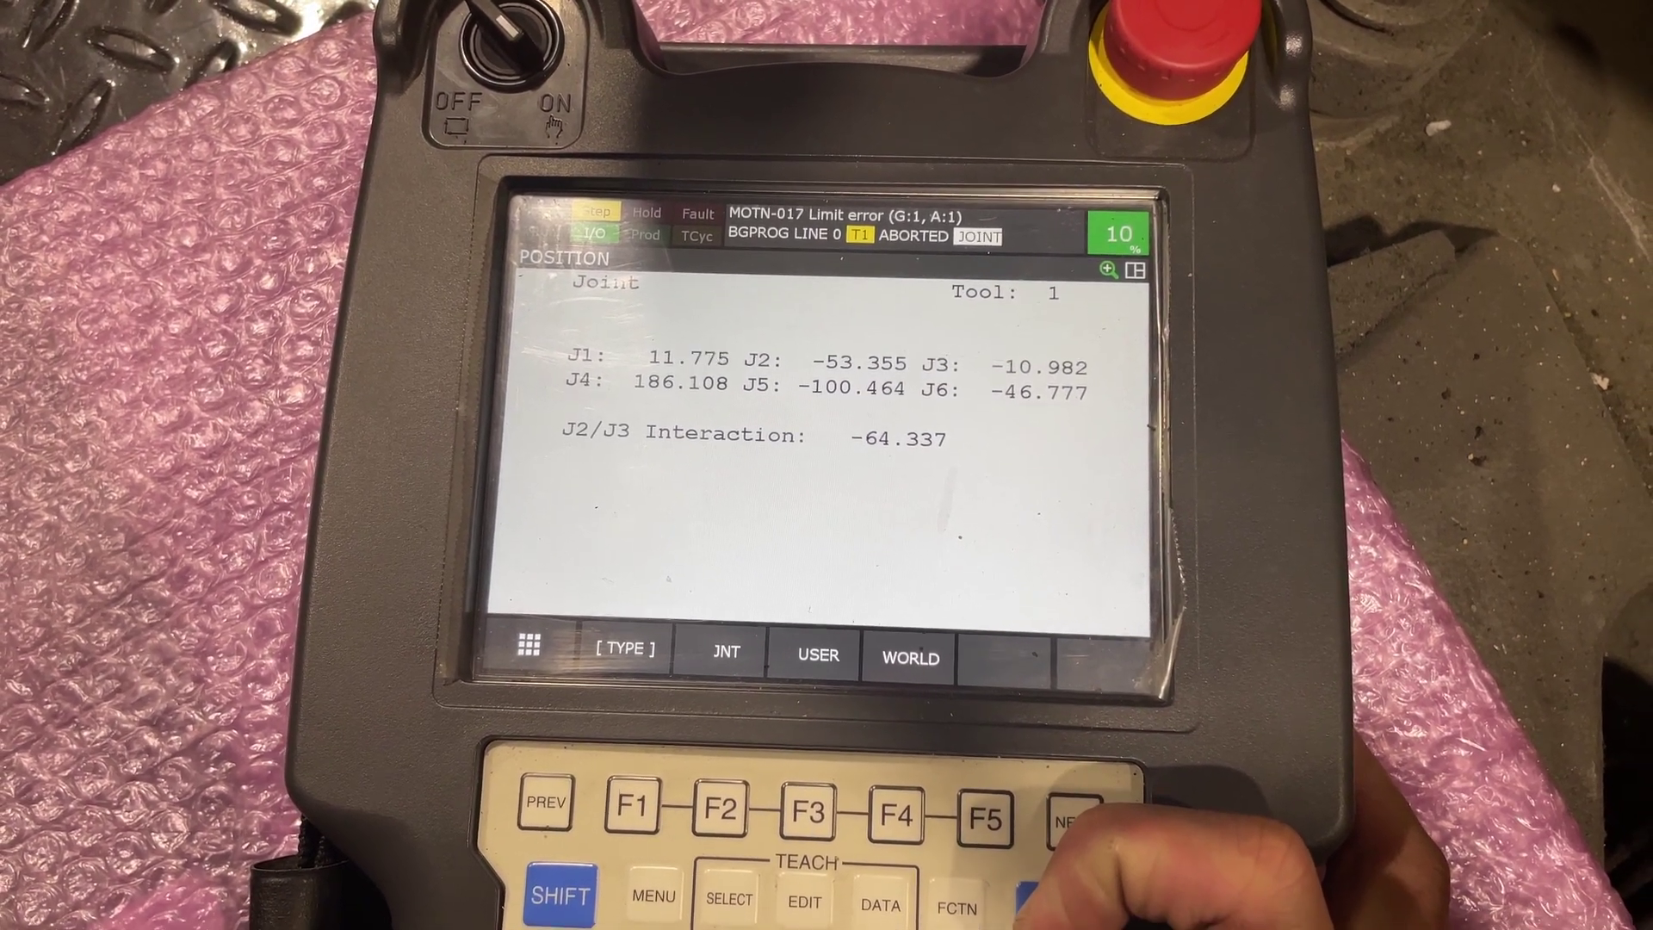